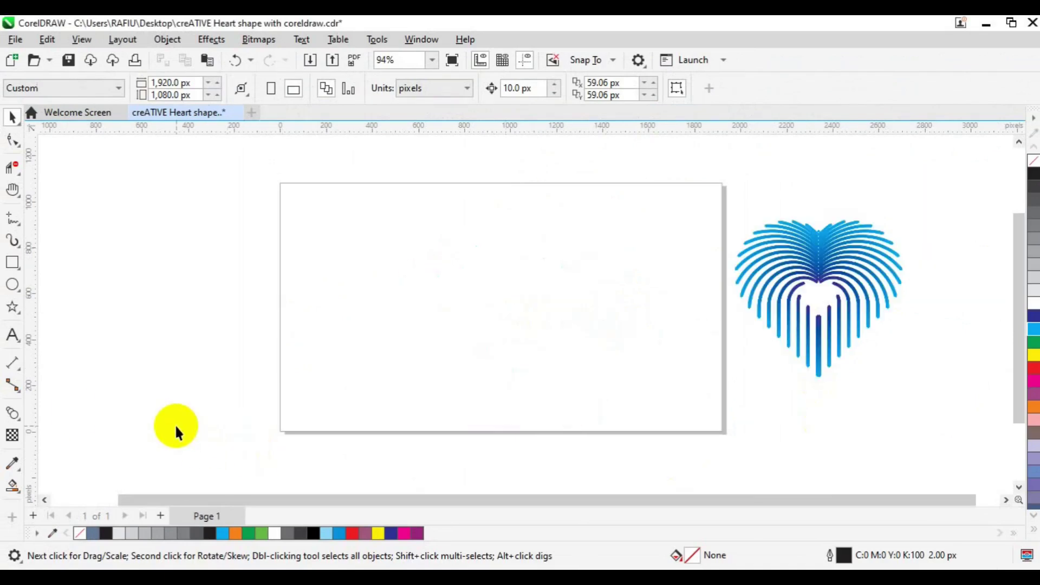
Draw an upright rectangle about 467 by 696 px on the page's left half
left_click(12, 263)
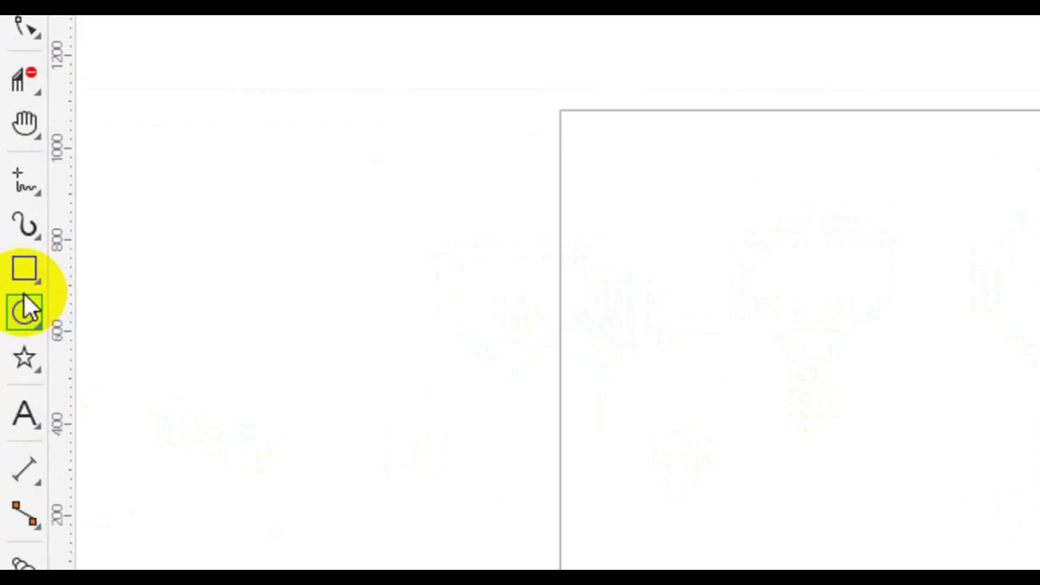
left_click(23, 287)
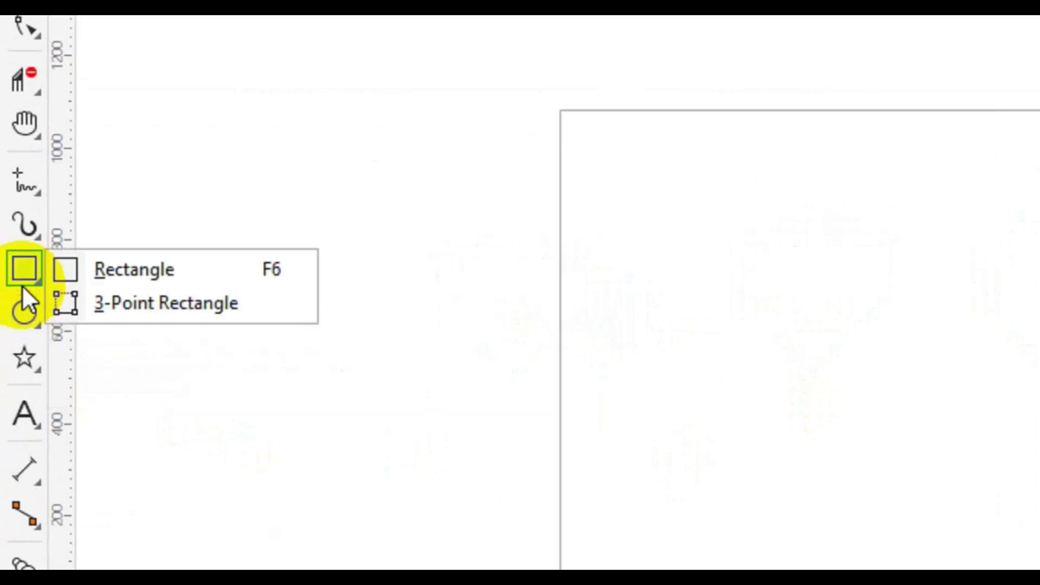
left_click(139, 268)
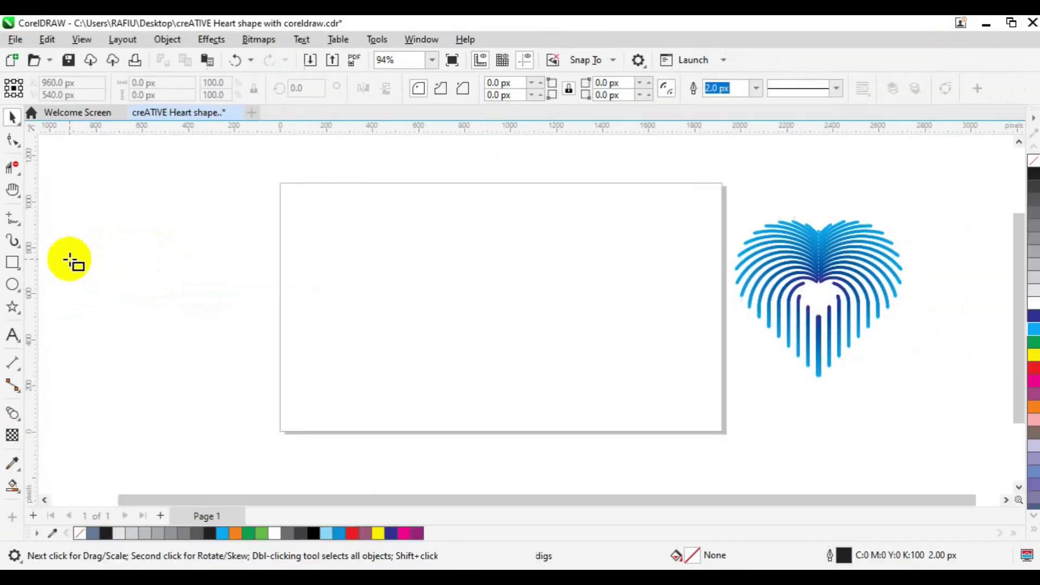
left_click_drag(364, 222, 473, 382)
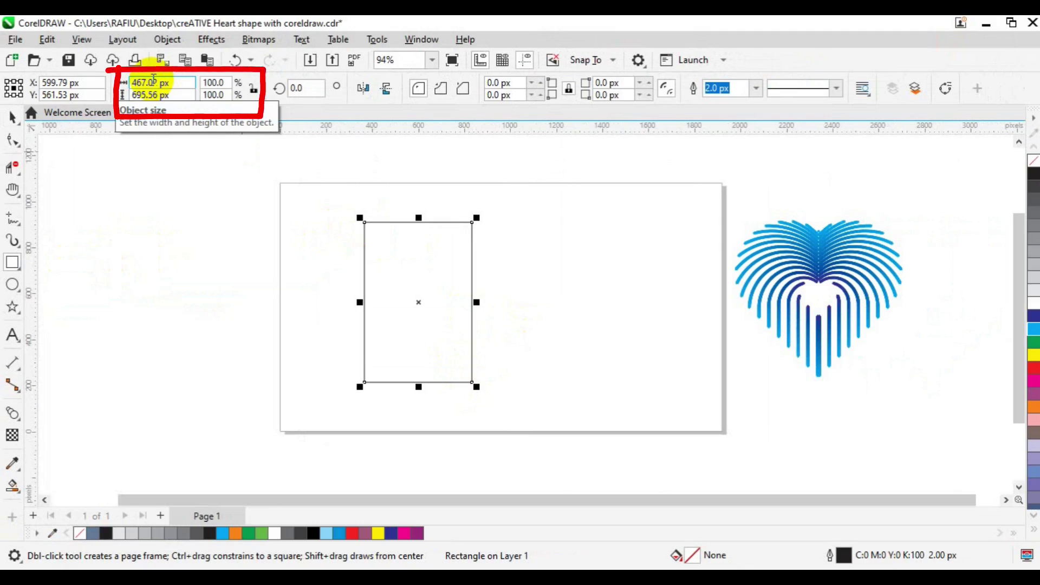
Set the rectangle's width to 447.14 px and its height to 698.87 px
double_click(153, 82)
type("447.14")
key("Tab")
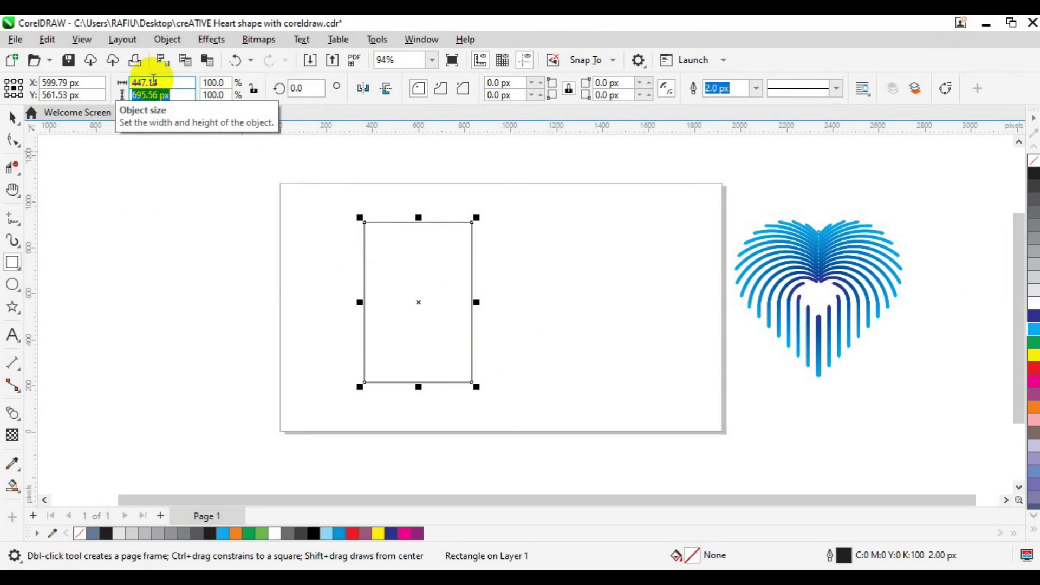
type("698.87")
key("Return")
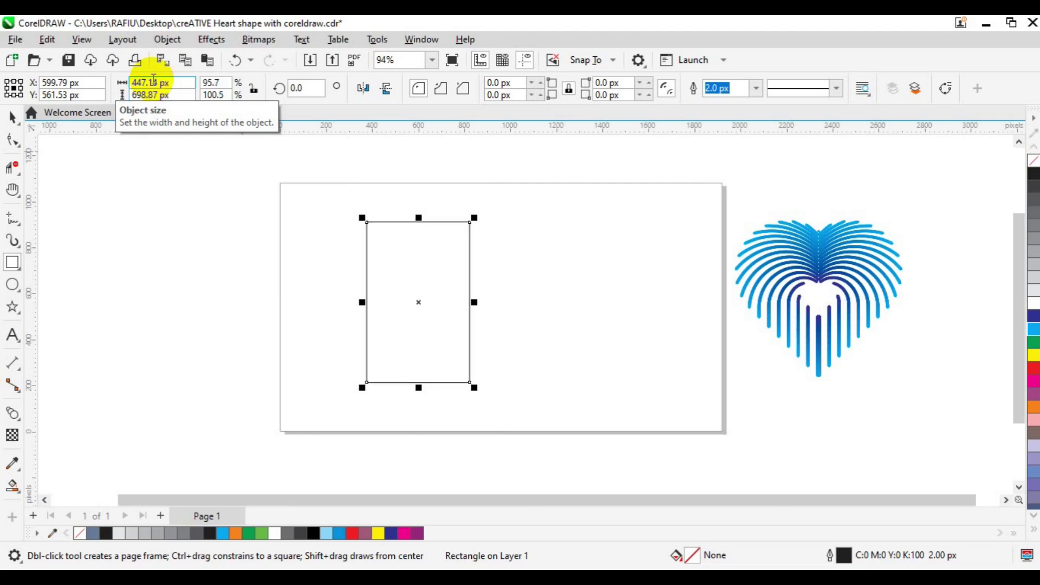
Fully round the rectangle's two top corners to a radius of about 223.57 px, forming an arch
left_click(14, 116)
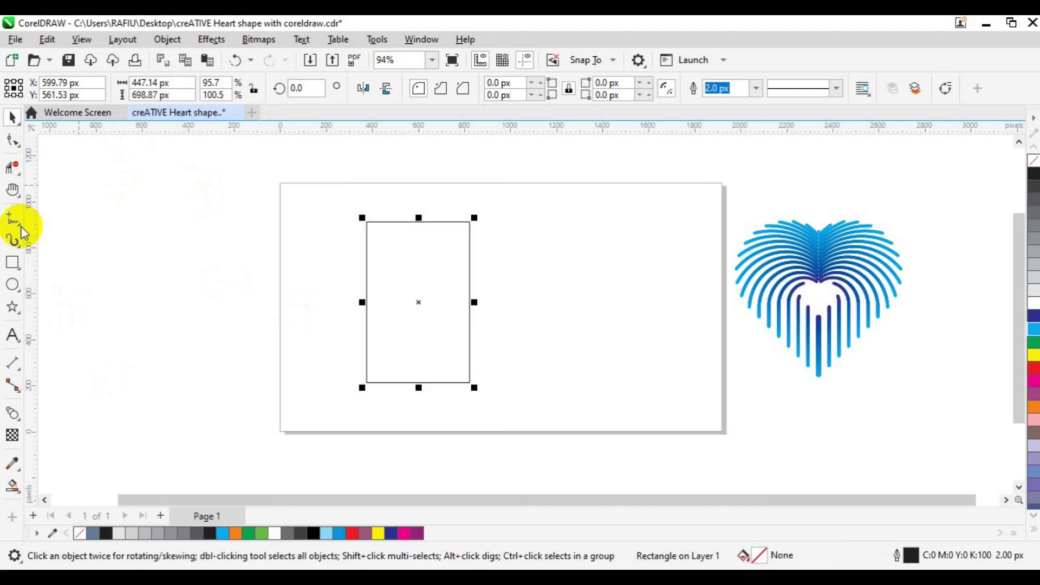
left_click(16, 145)
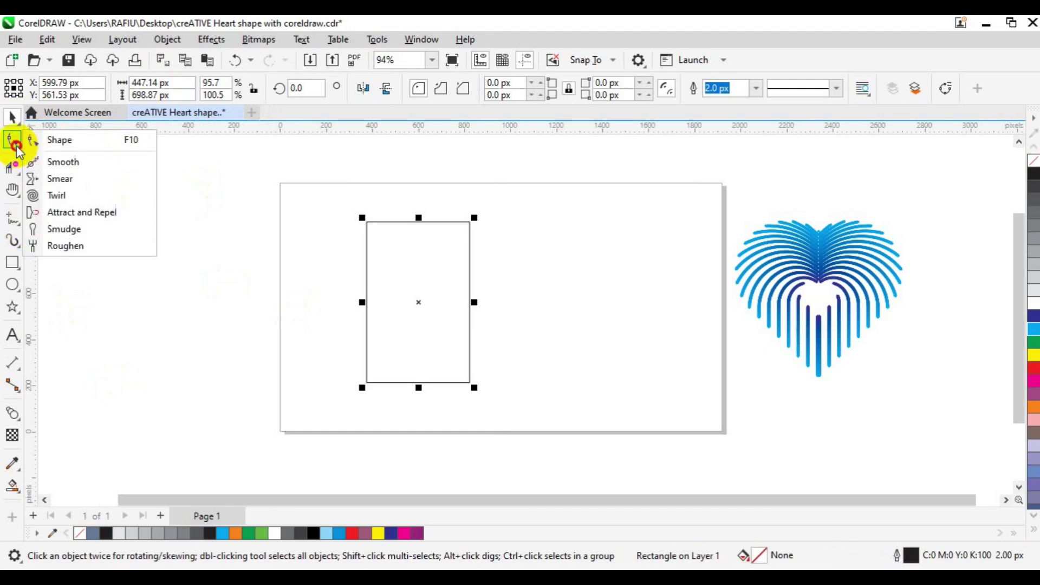
left_click(57, 145)
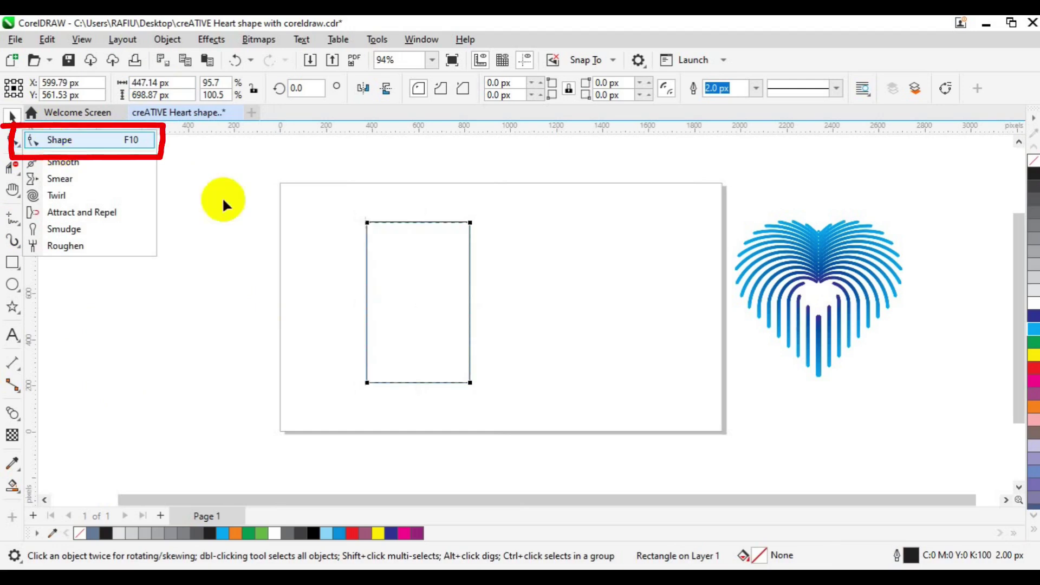
left_click(367, 223)
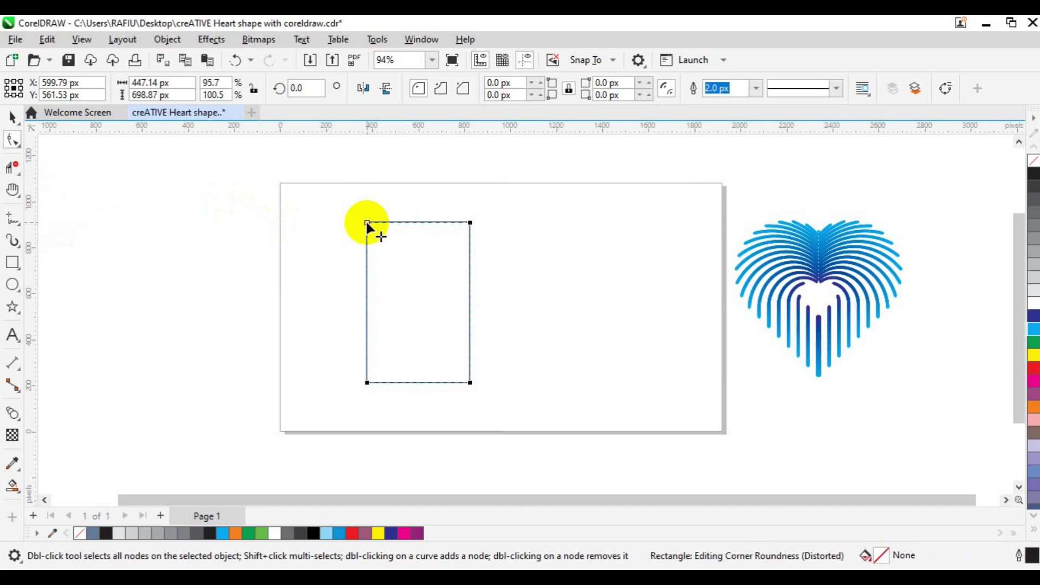
left_click_drag(367, 223, 457, 302)
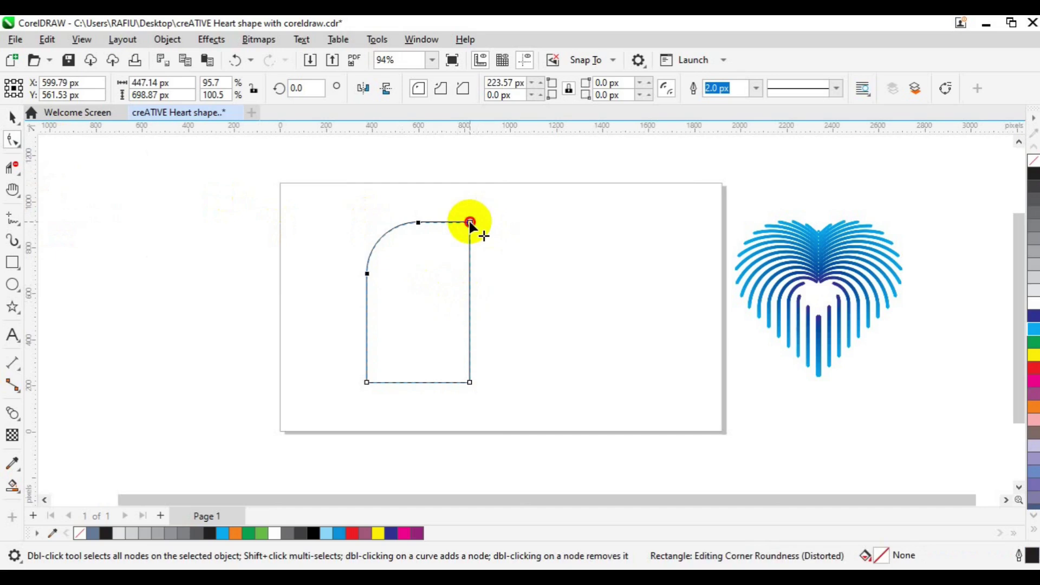
left_click_drag(469, 223, 409, 311)
key("space")
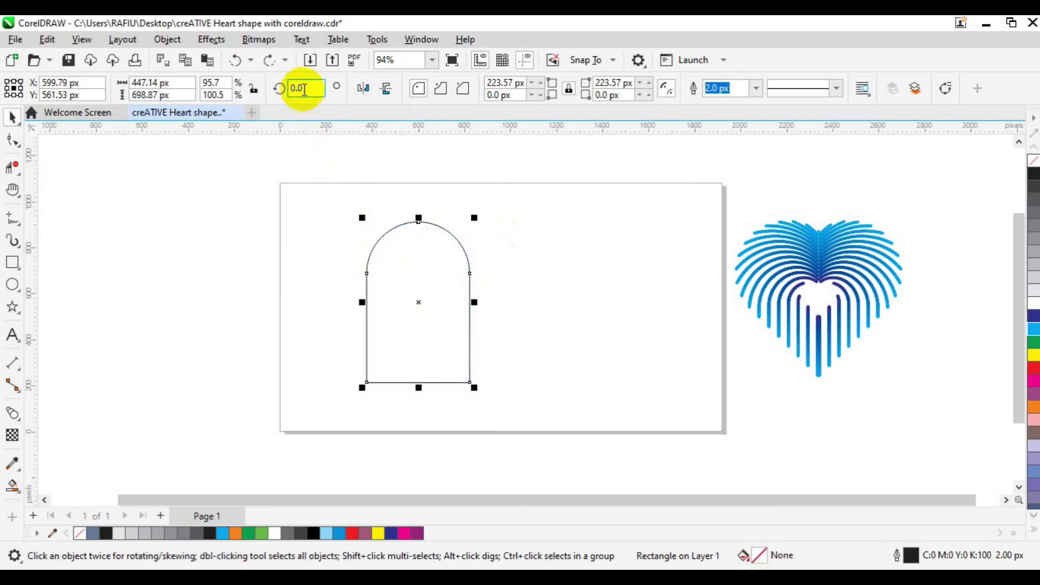
Rotate the arch shape 45 degrees and overlay a horizontally mirrored copy to outline a heart
left_click(304, 89)
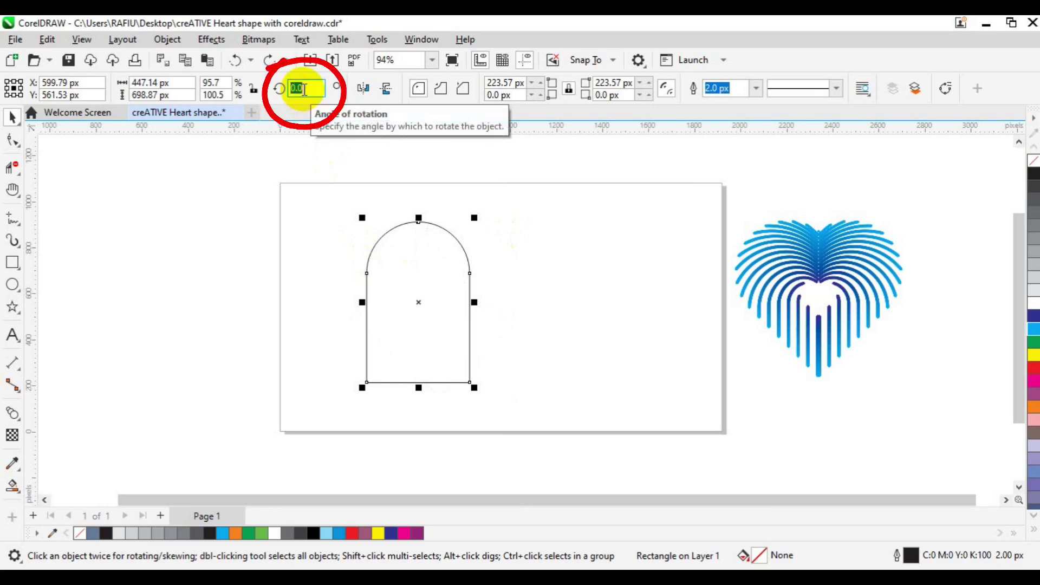
type("45")
key("Return")
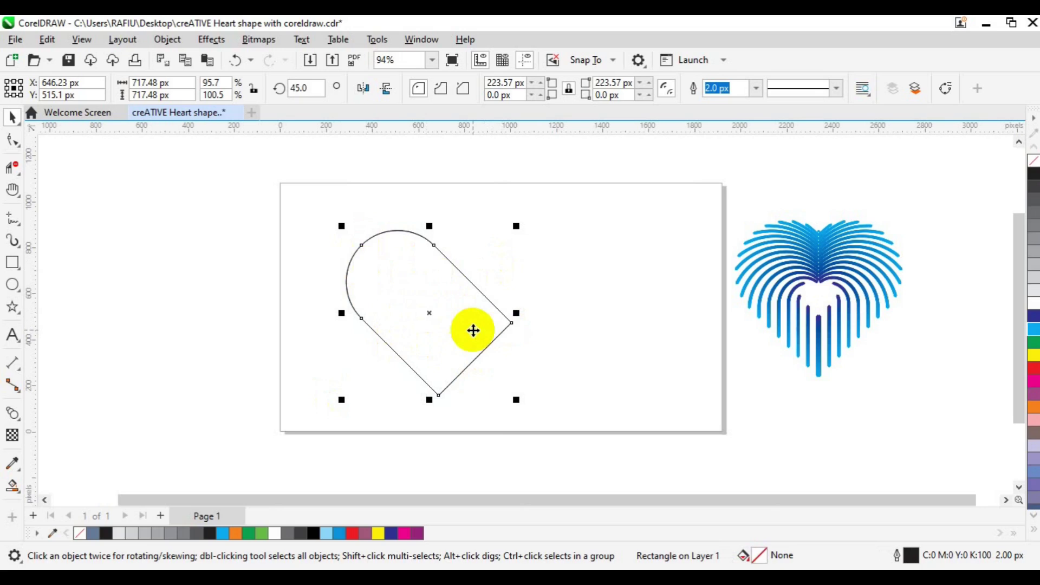
left_click(364, 89)
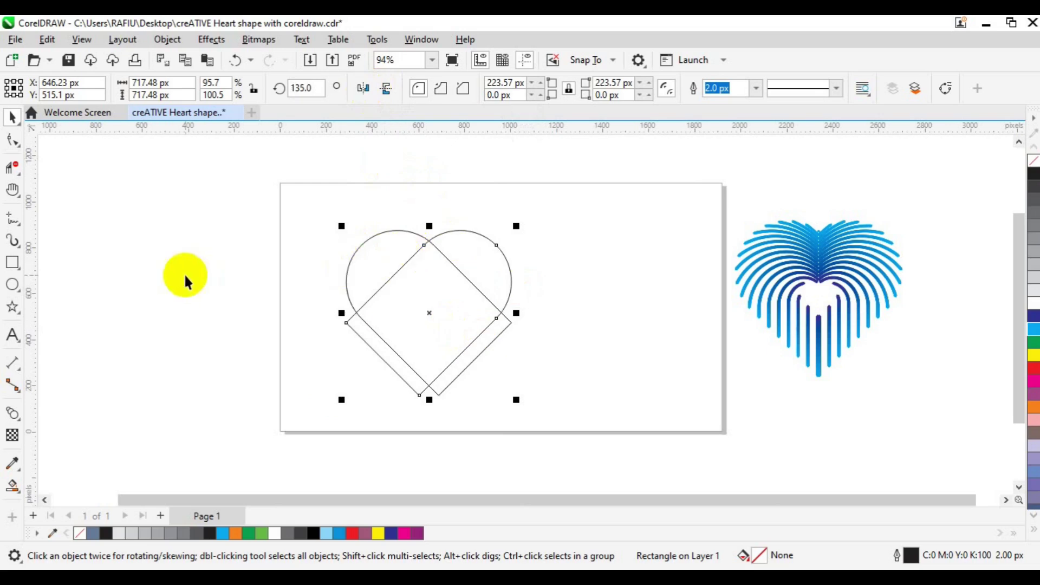
Remove the protruding lower edges and the crossing inner lines of the two shapes with Virtual Segment Delete, leaving only the heart outline
left_click(17, 171)
left_click(71, 202)
left_click(76, 200)
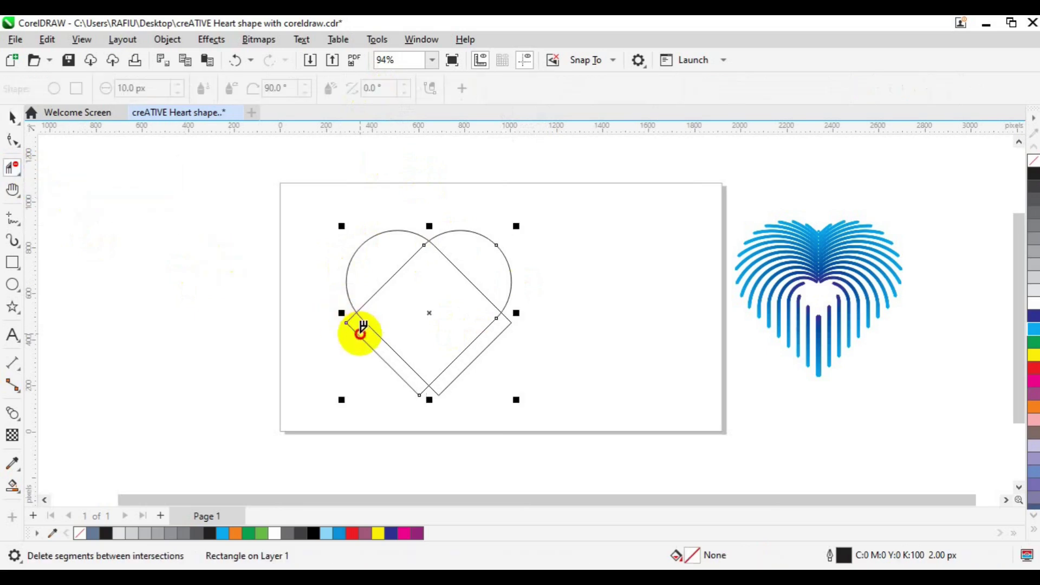
left_click(356, 335)
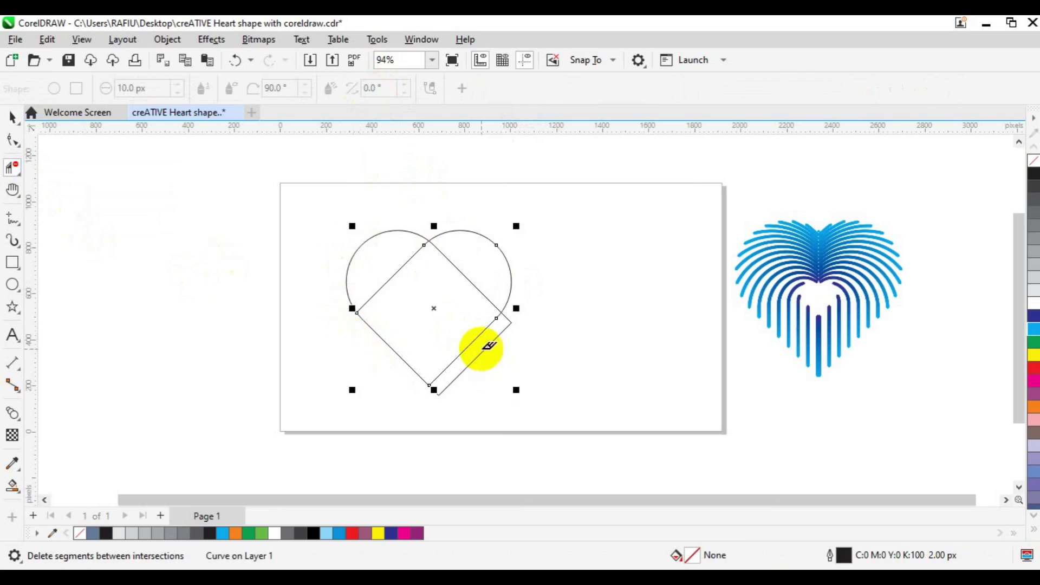
left_click(493, 342)
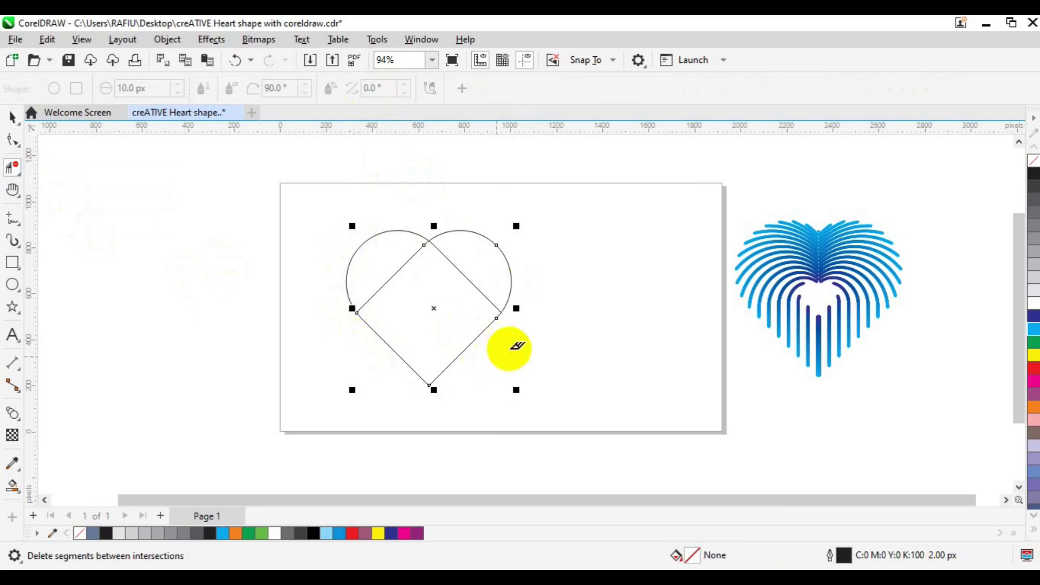
left_click(396, 271)
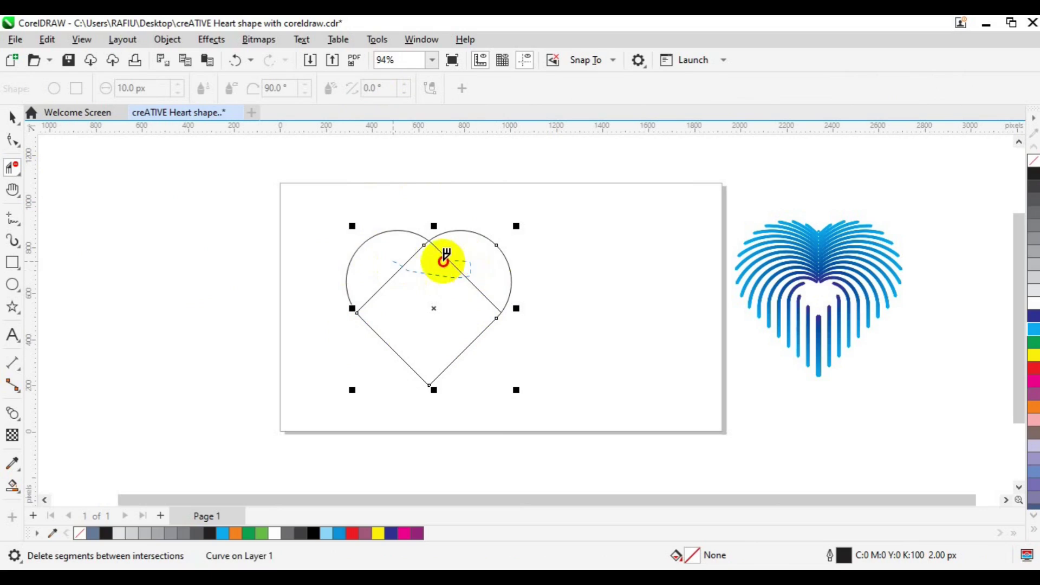
left_click(449, 268)
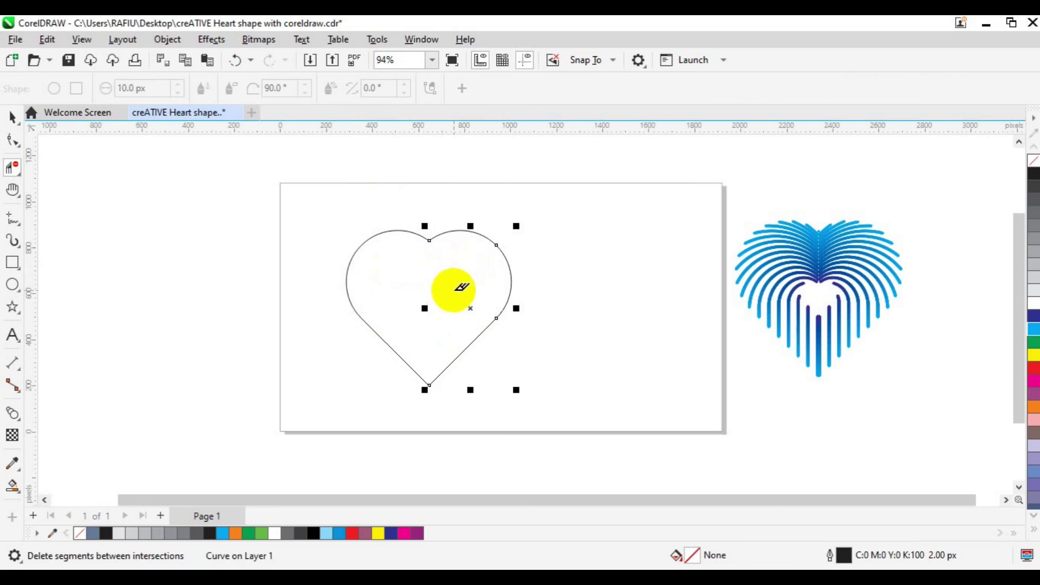
Select both halves of the heart and weld them into a single curve
key("space")
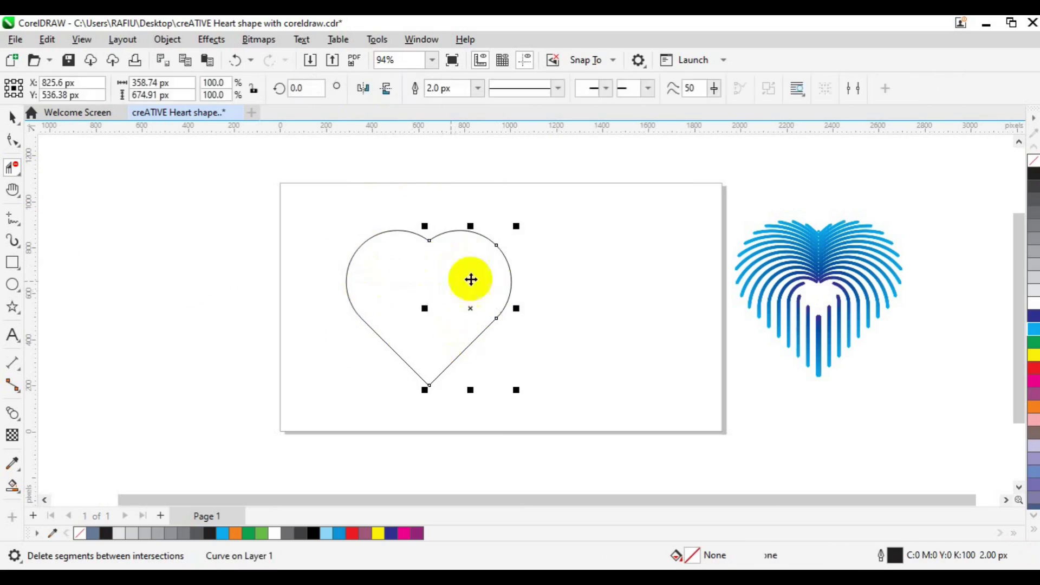
key("space")
left_click(369, 324, "shift")
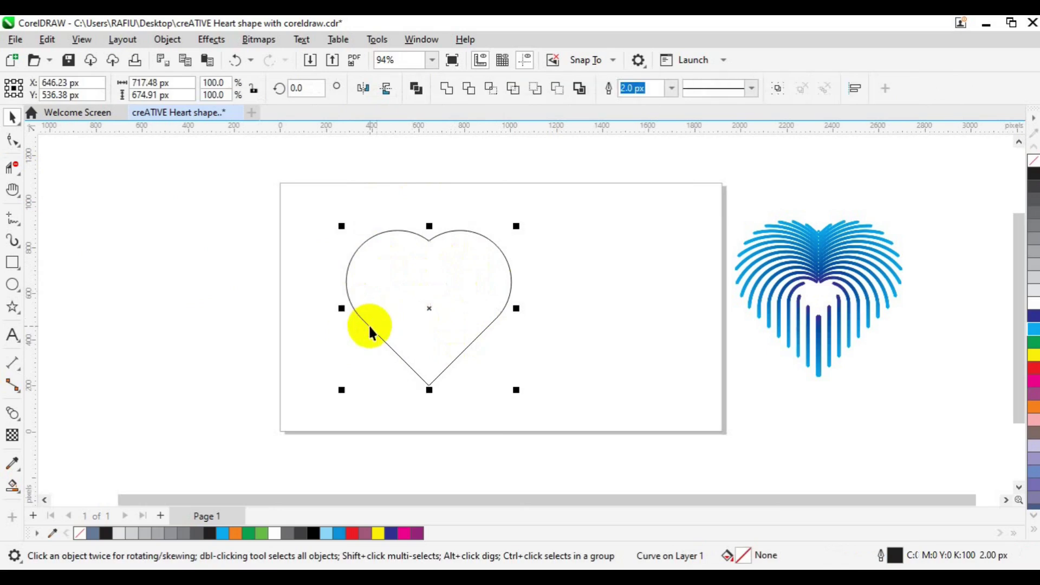
left_click(448, 98)
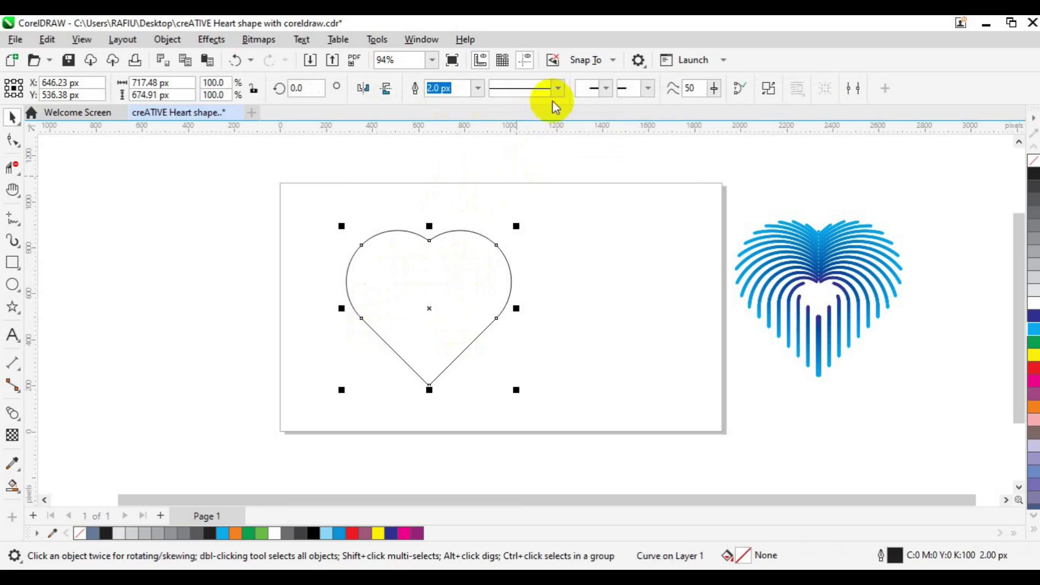
Give the heart a 10 px outline with a widely spaced dotted line style, coloured cyan
left_click(477, 88)
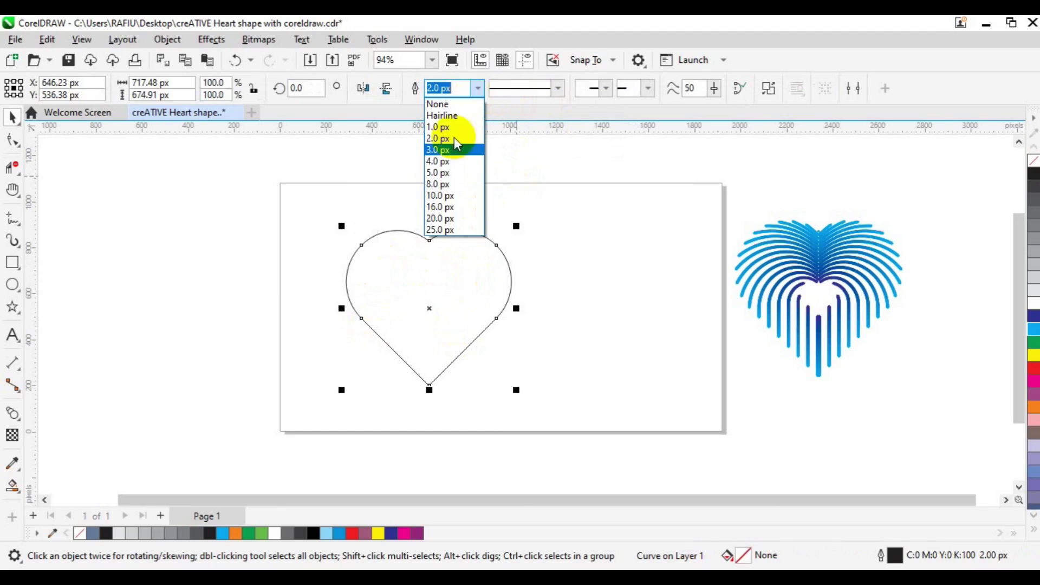
left_click(456, 196)
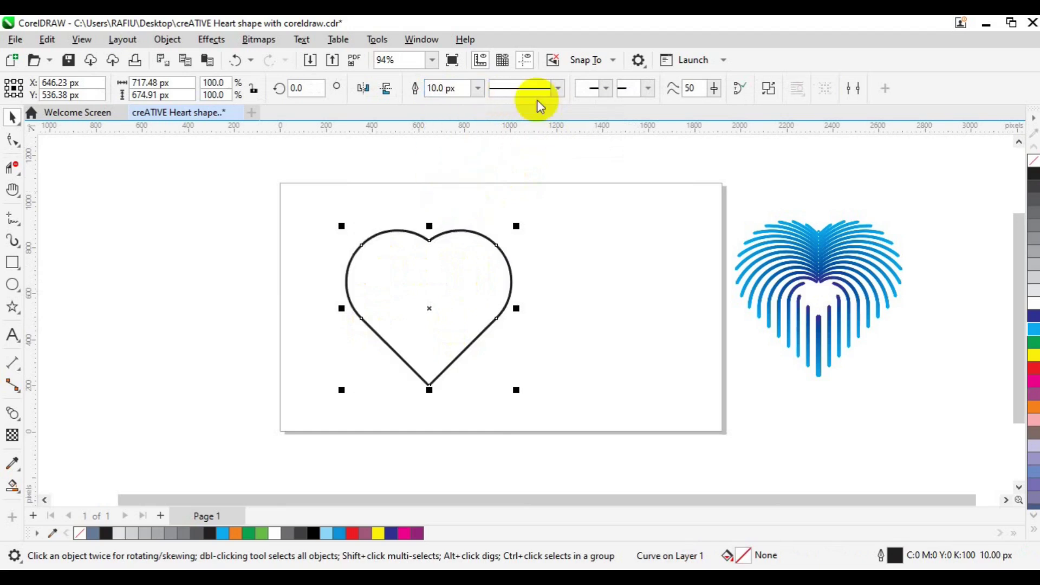
left_click(556, 89)
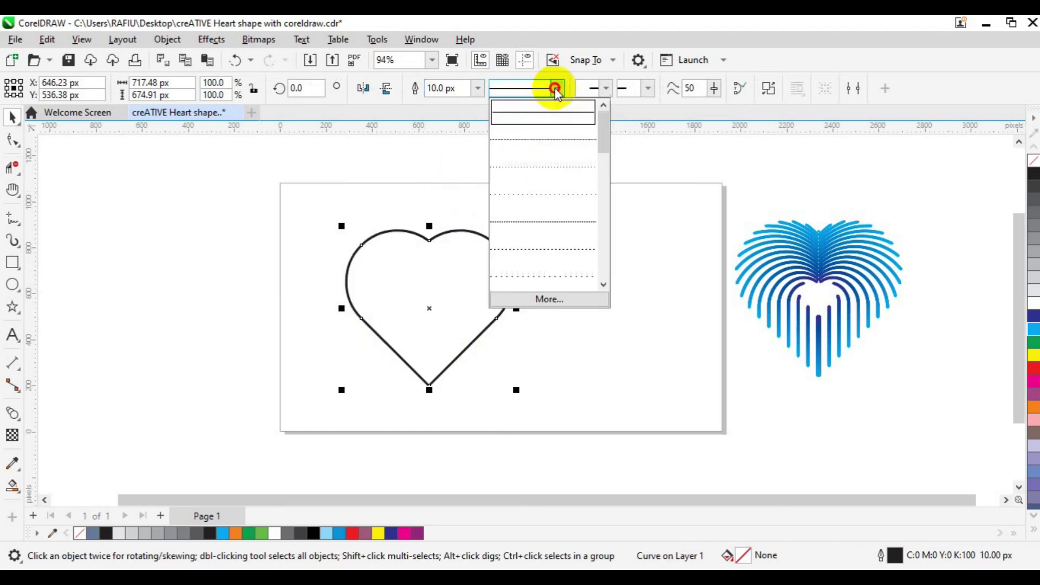
left_click(561, 200)
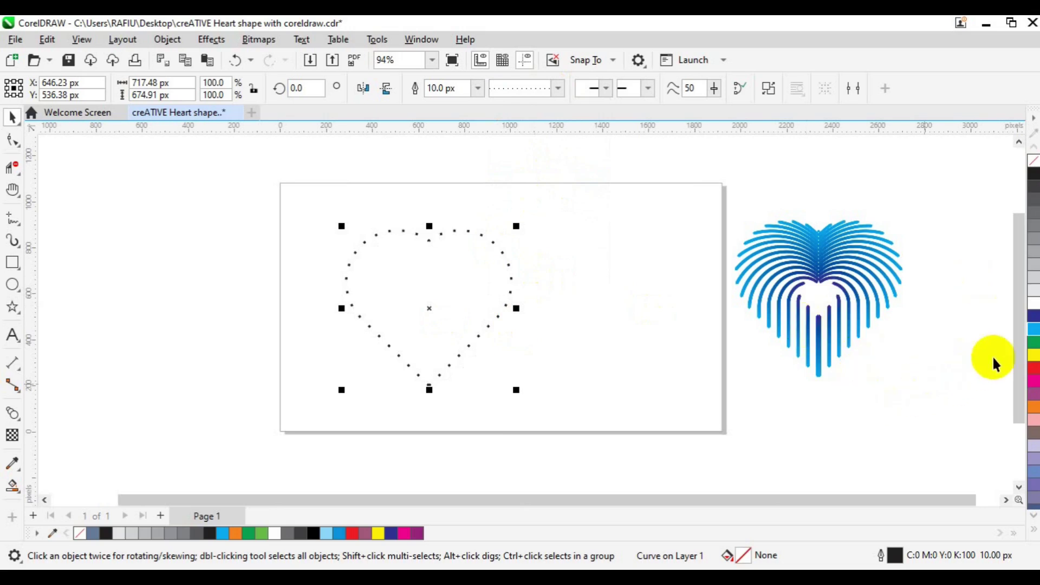
right_click(1036, 330)
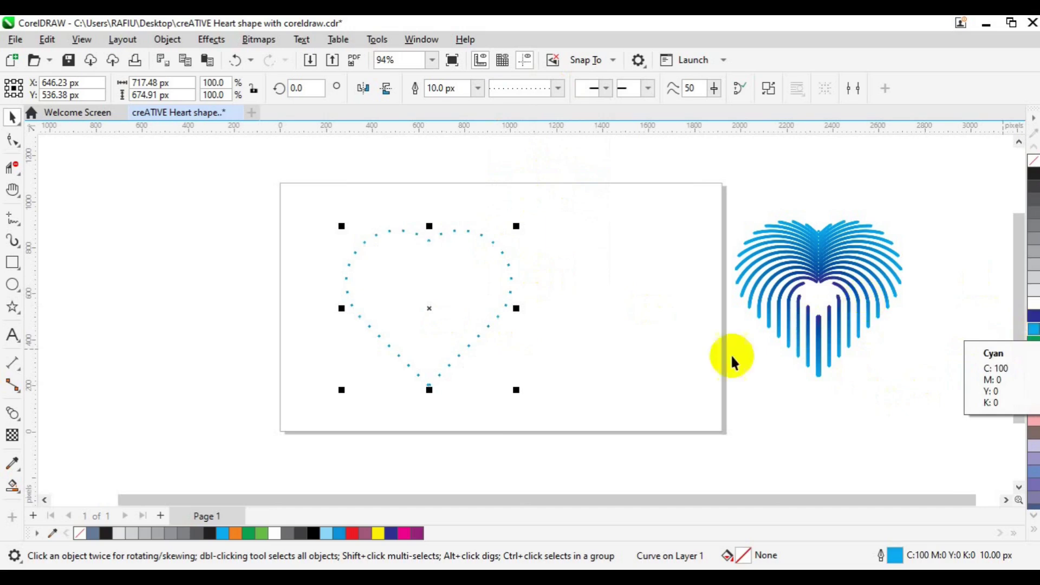
Make a concentric reduced copy of the dotted heart, about 169 by 159 px, and colour its outline blue (C100 M100 Y0 K0)
left_click_drag(517, 388, 454, 339)
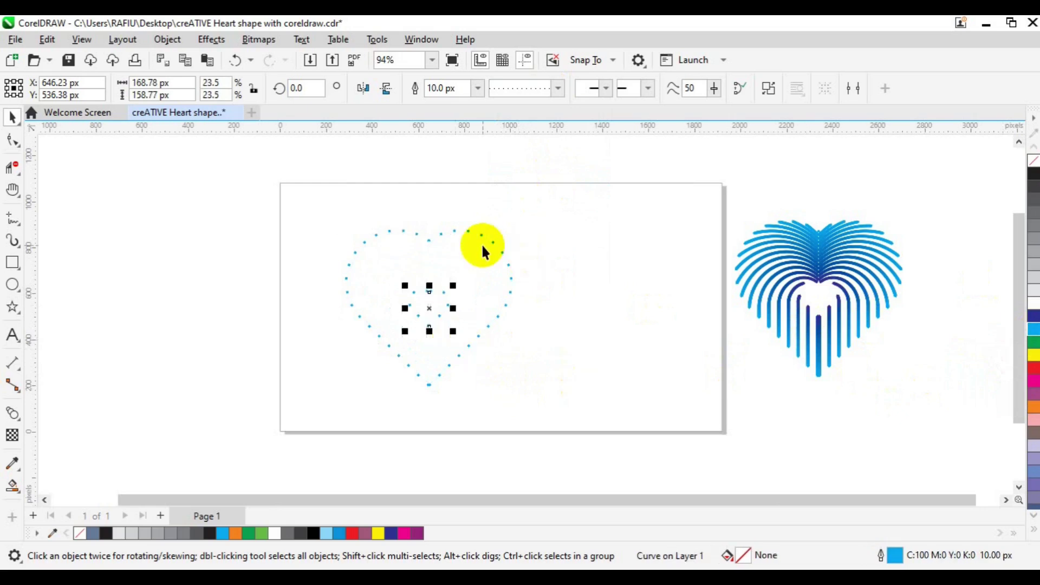
right_click(1033, 320)
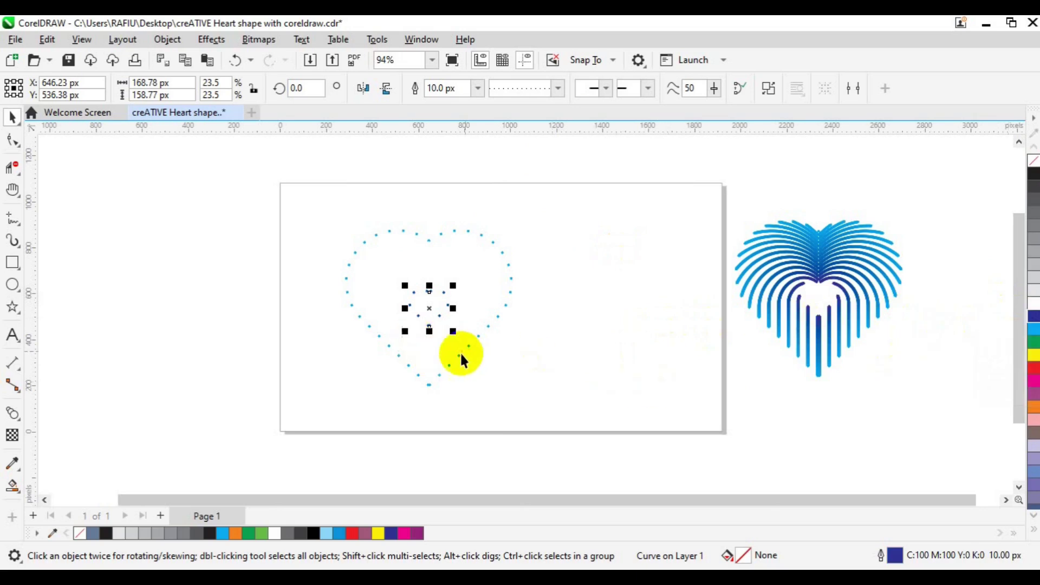
Blend the small blue heart with the large cyan heart using 400 blend steps
left_click(19, 418)
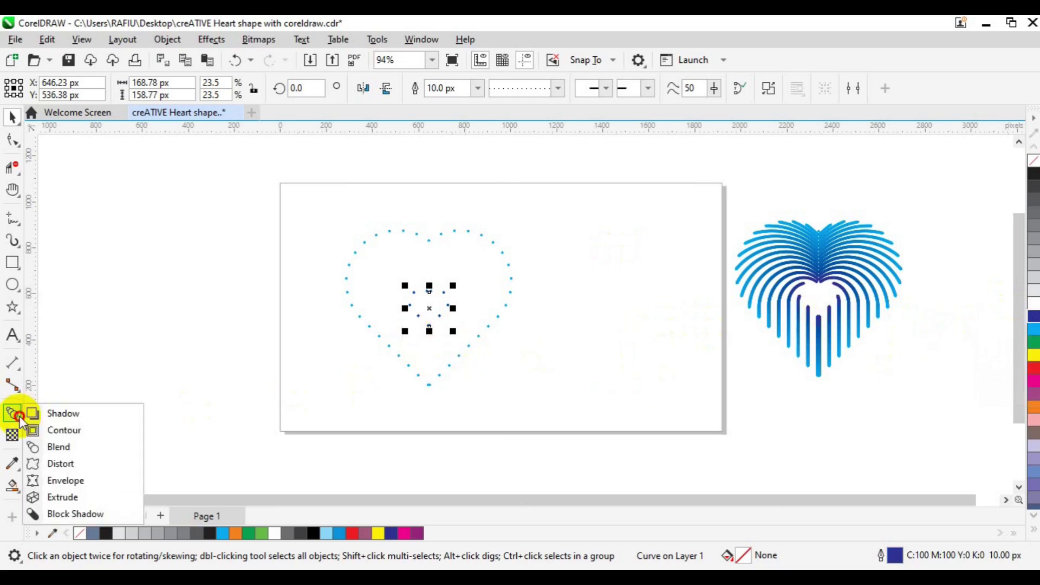
left_click(76, 447)
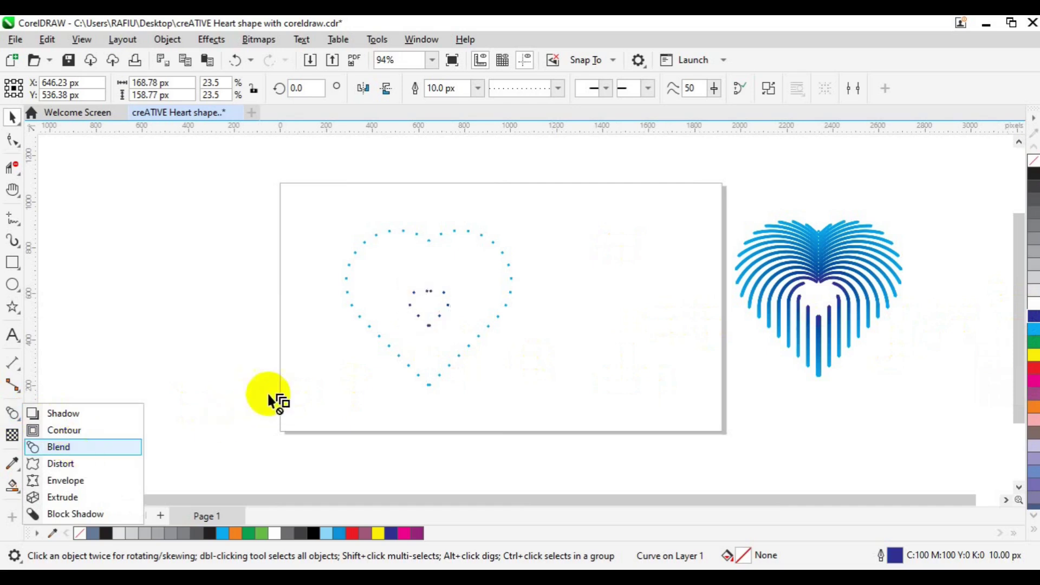
left_click_drag(429, 331, 408, 364)
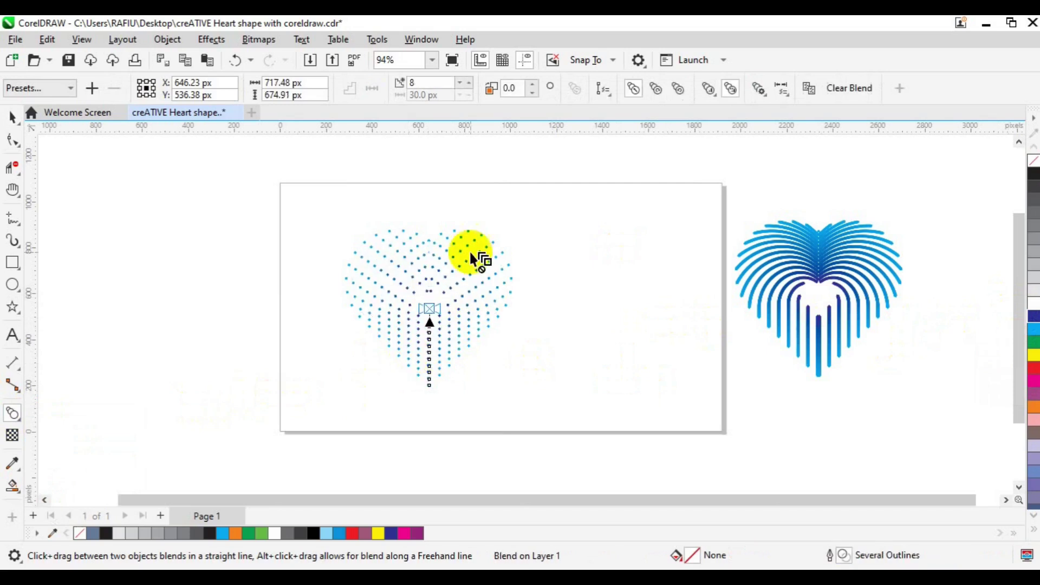
left_click(434, 88)
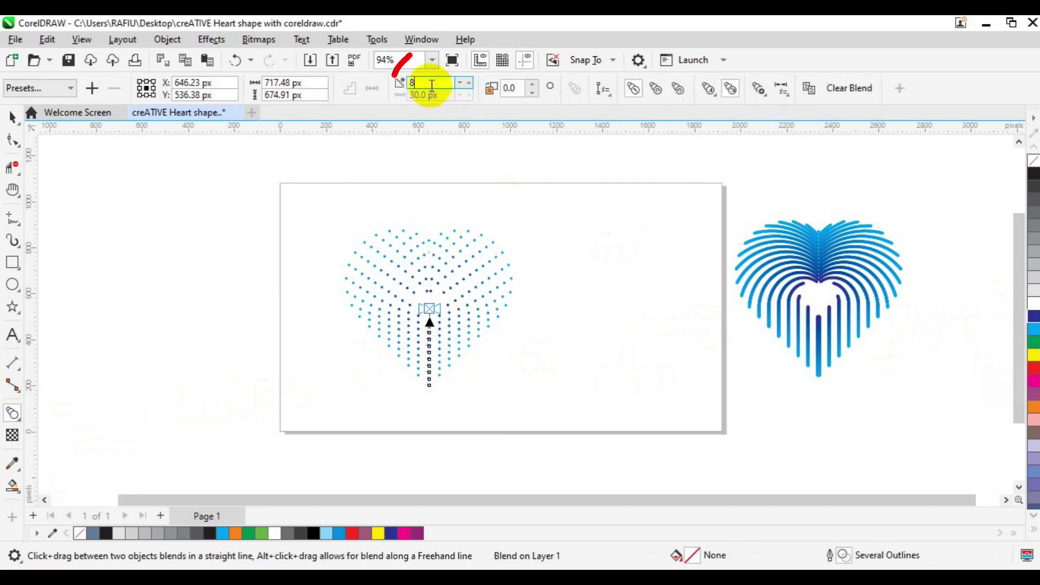
double_click(432, 85)
type("400")
key("Return")
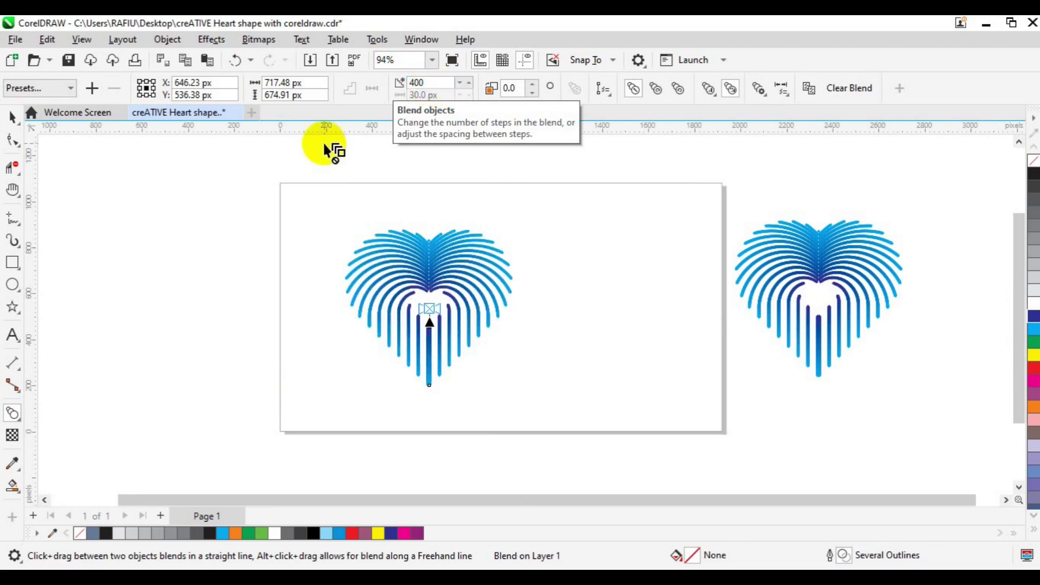
Enlarge the blended heart from its centre to about 848 by 798 px, centre it on the page and deselect it
left_click(12, 116)
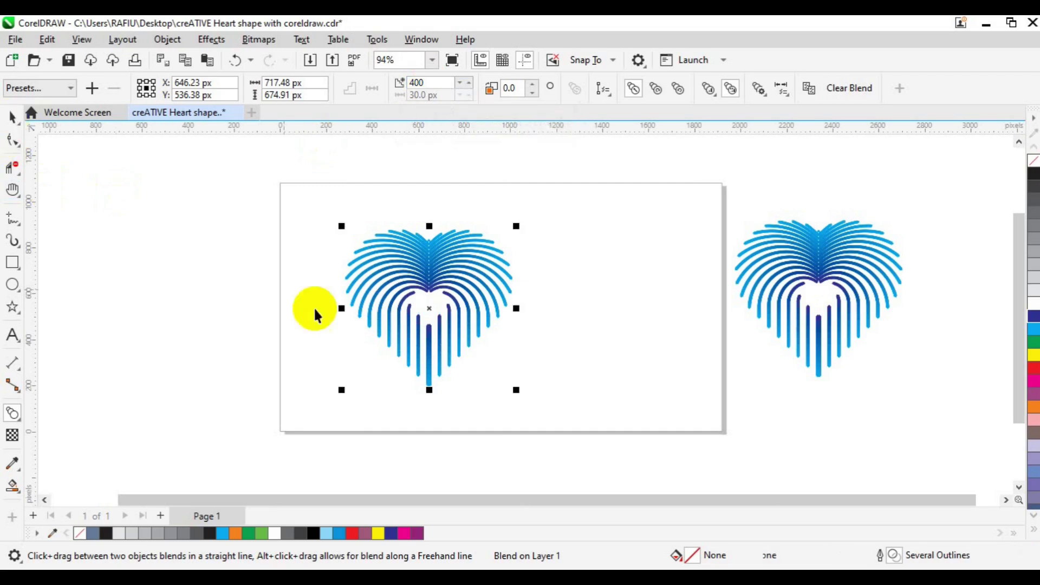
key("space")
left_click_drag(516, 389, 538, 404)
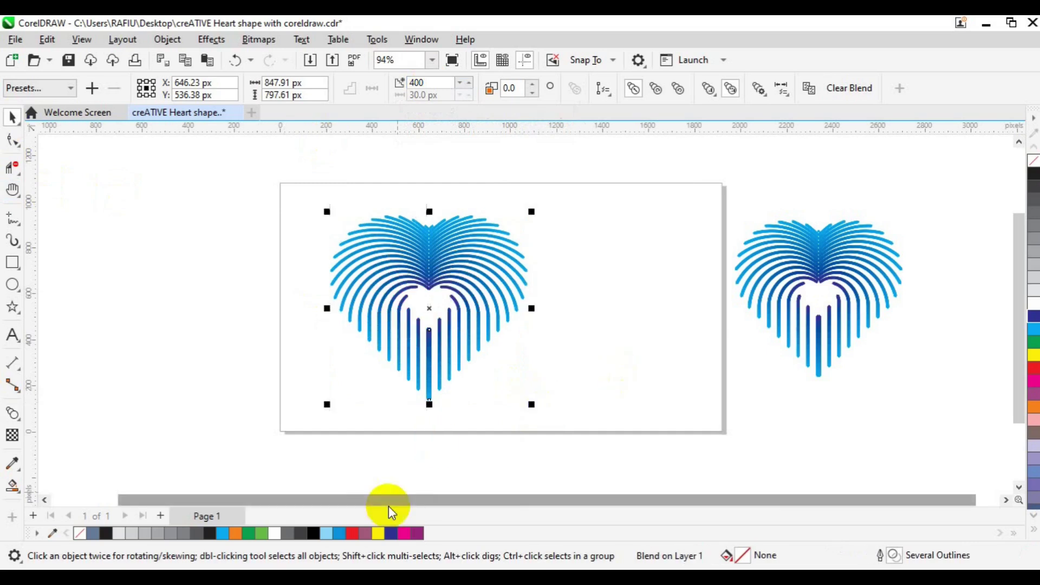
key("p")
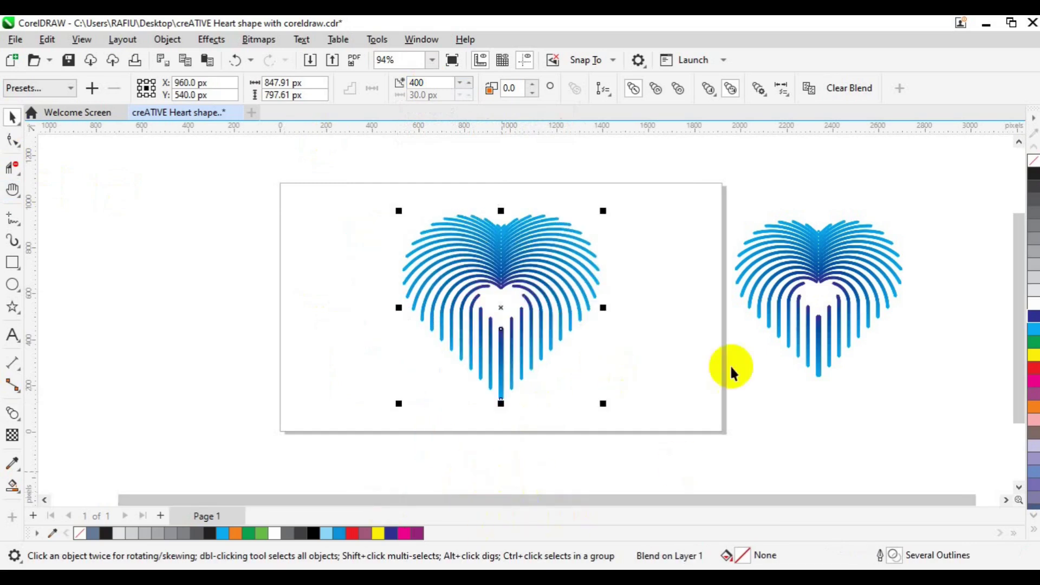
left_click(625, 437)
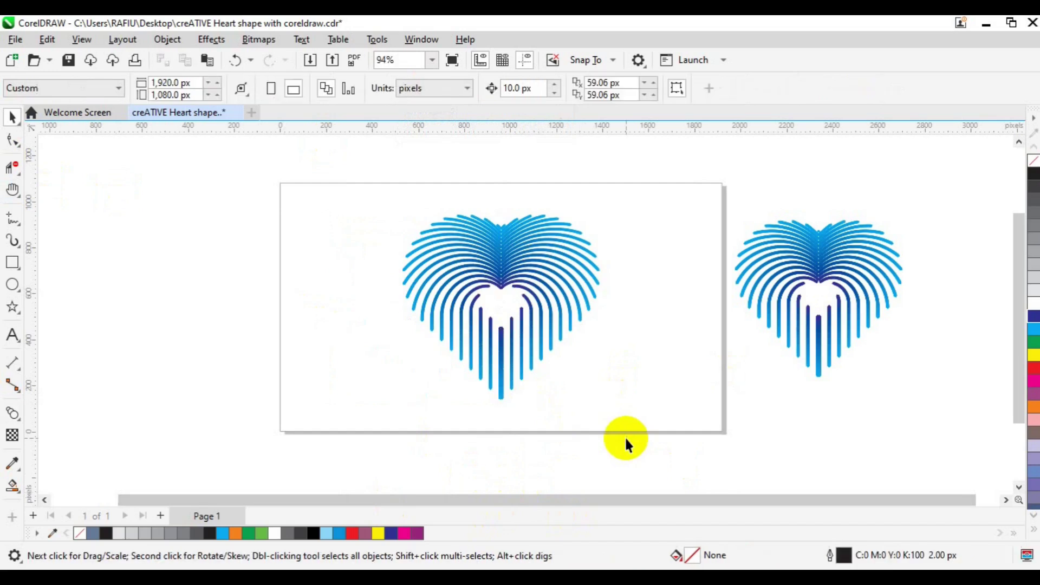